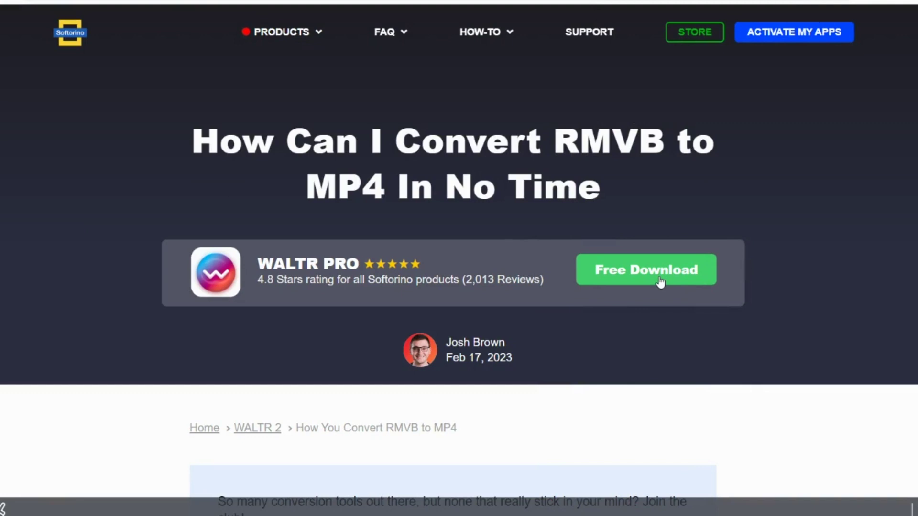
# - Download the free WALTR PRO installer from the Softorino site
pyautogui.click(660, 281)
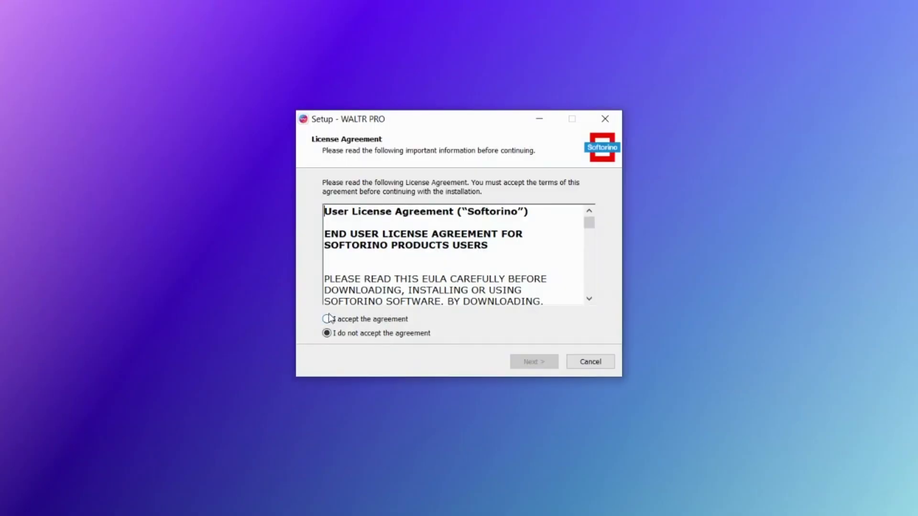
# - Accept the license agreement and install WALTR PRO
pyautogui.click(534, 362)
pyautogui.click(550, 365)
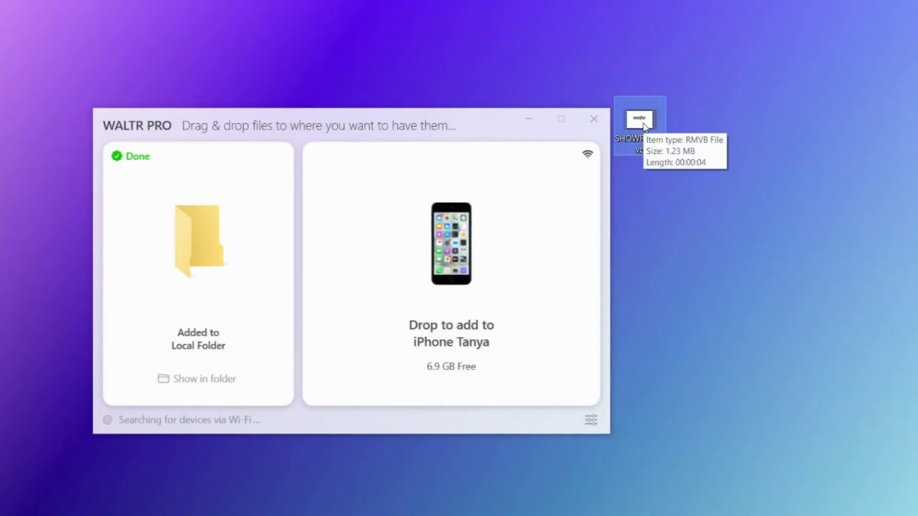
# - Drop SHOWREE.rmvb onto the Local Folder panel and select the resulting SHOWREE.m4v in Downloads
pyautogui.moveTo(643, 127); pyautogui.dragTo(107, 351)
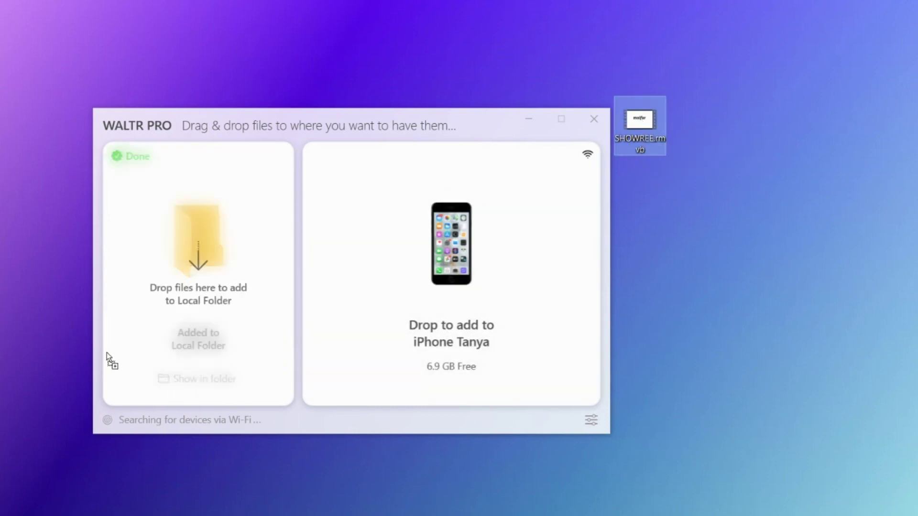
pyautogui.moveTo(182, 303); pyautogui.dragTo(184, 302)
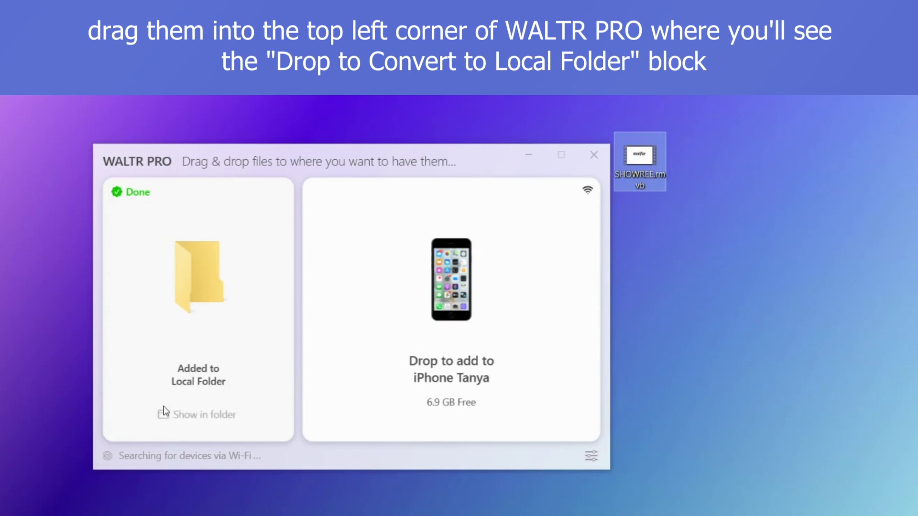
pyautogui.click(204, 416)
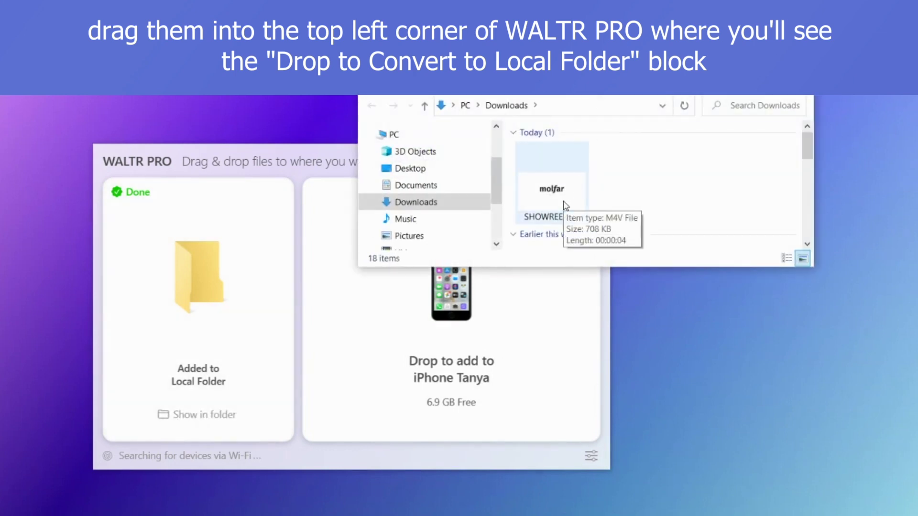
pyautogui.click(569, 155)
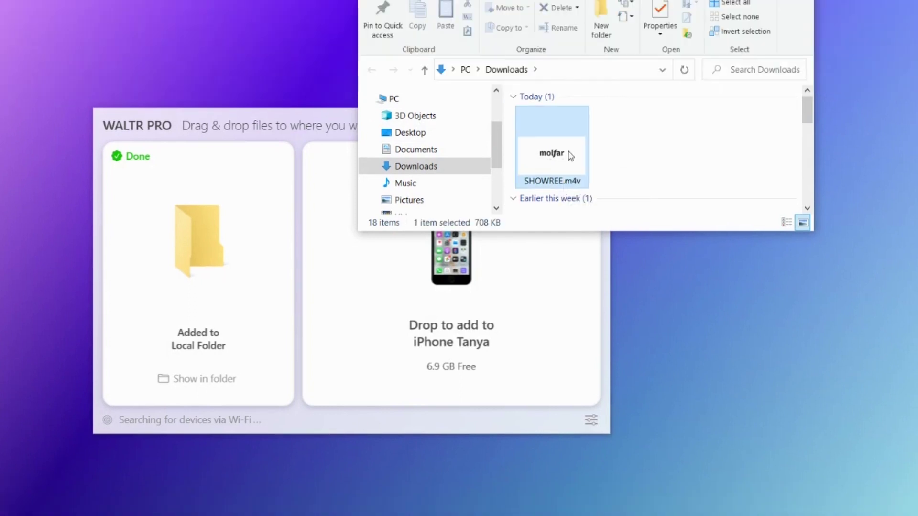